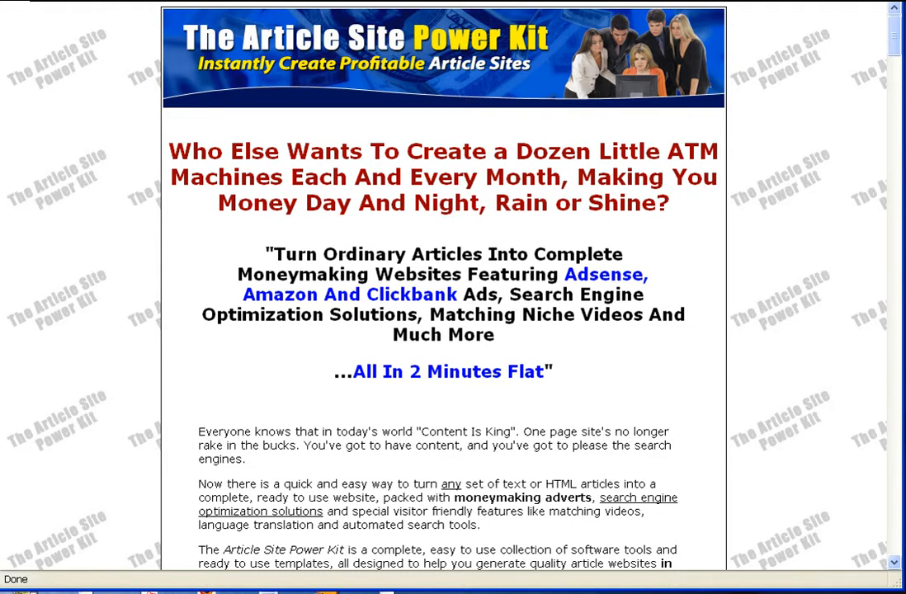
- Open the Articles folder and view the text files in its Dog Obedience subfolder
click(165, 592)
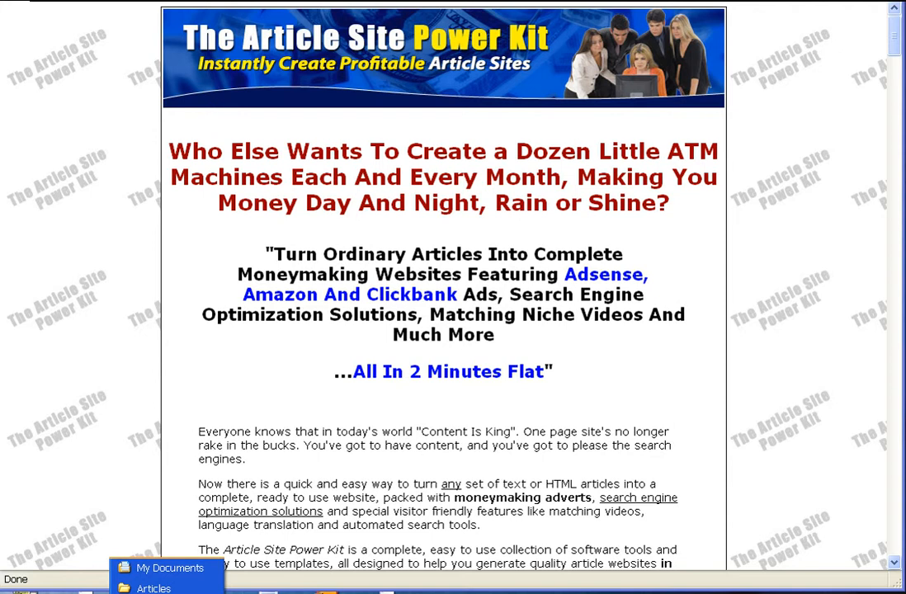
click(150, 588)
click(150, 589)
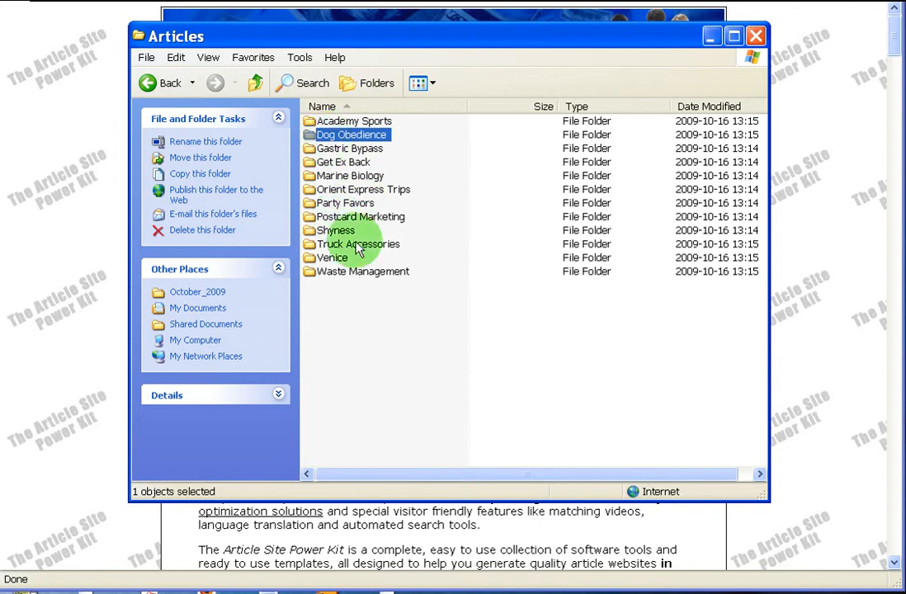
double_click(346, 137)
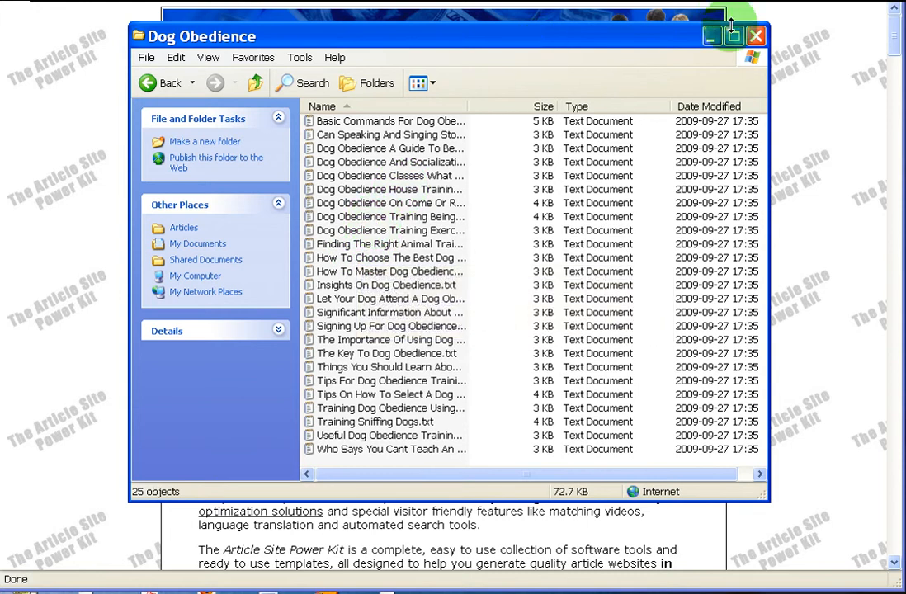
click(710, 37)
- Open the Dog project folder and view the articles in its Dog Obedience subfolder
click(170, 592)
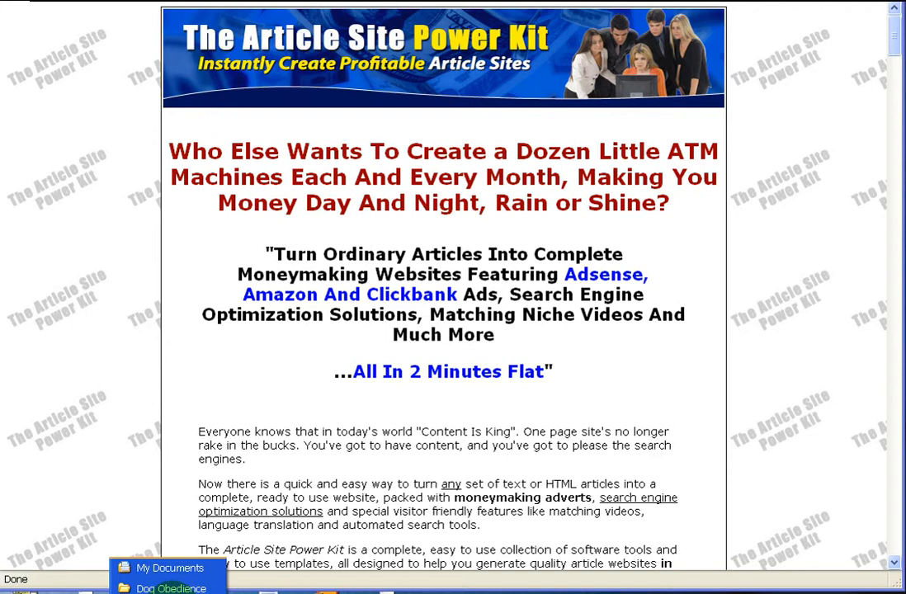
click(171, 588)
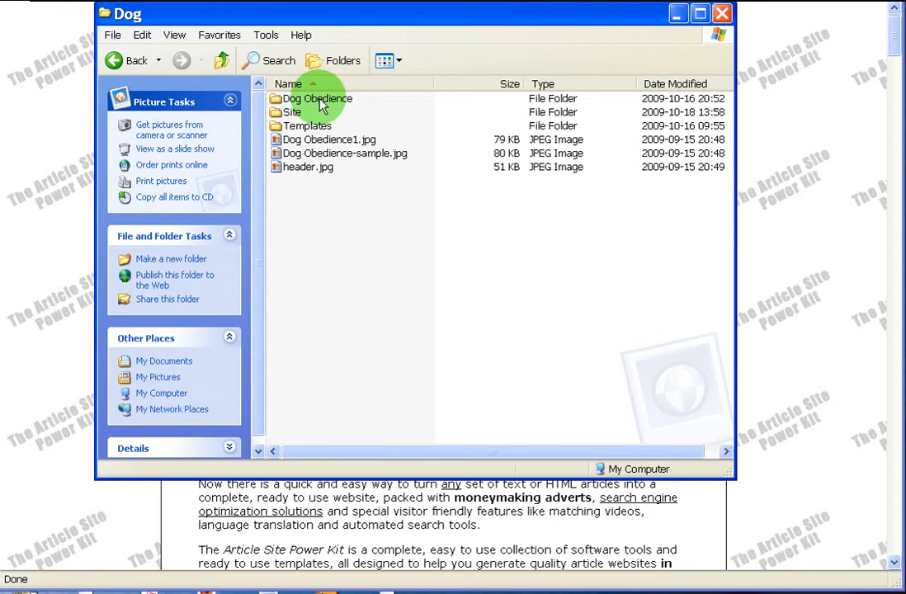
double_click(318, 100)
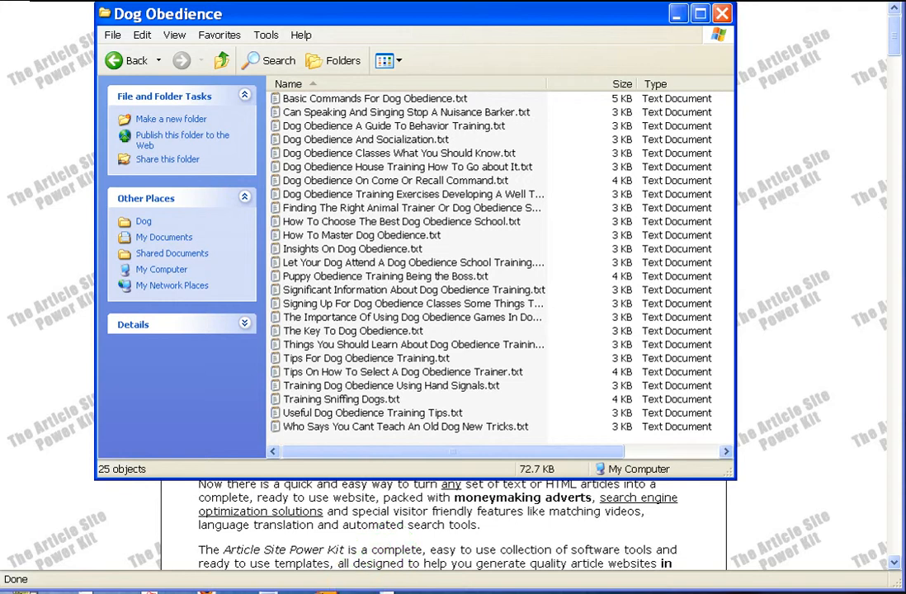
- Switch to Micro Niche Finder and examine the dog training keywords' search volumes and competition
click(523, 592)
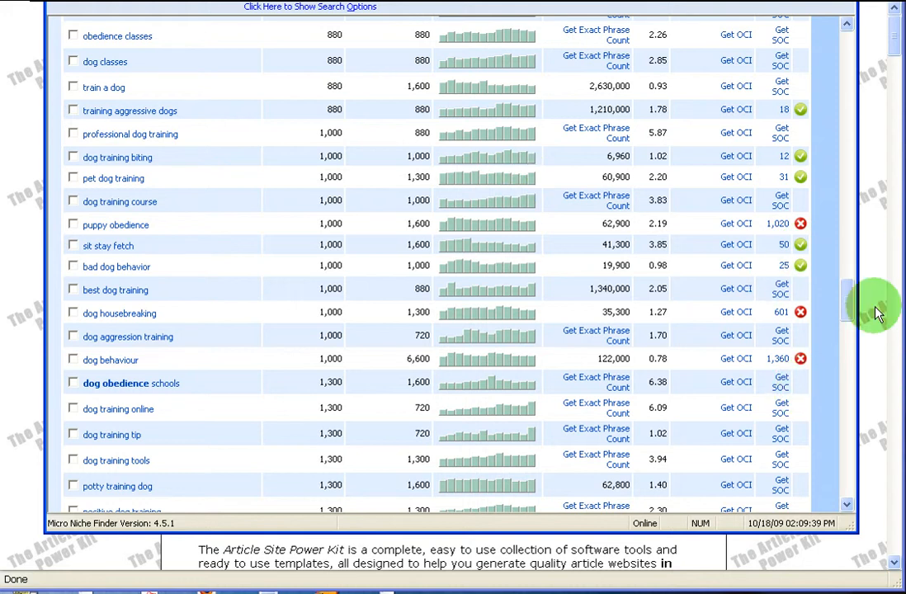
drag(845, 304, 850, 346)
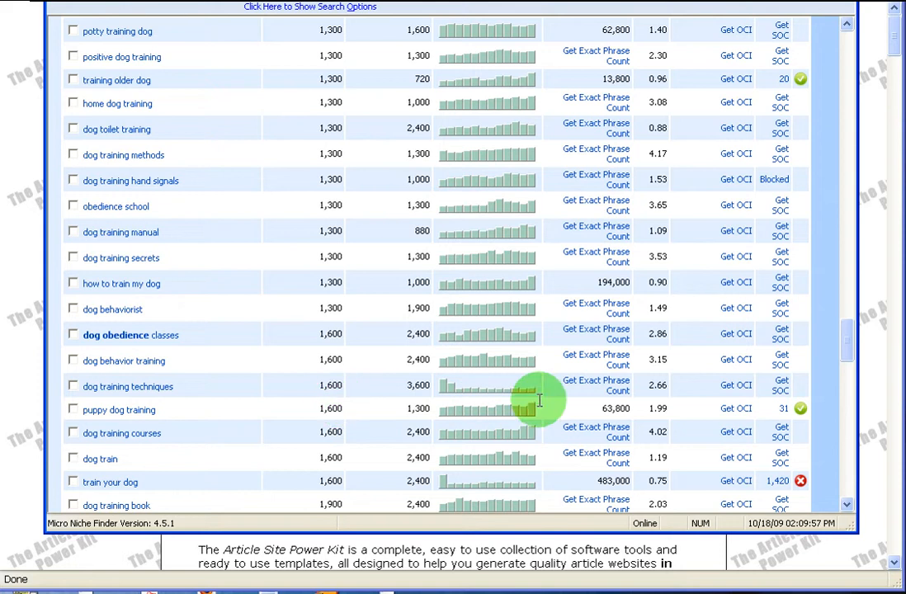
drag(845, 344, 843, 418)
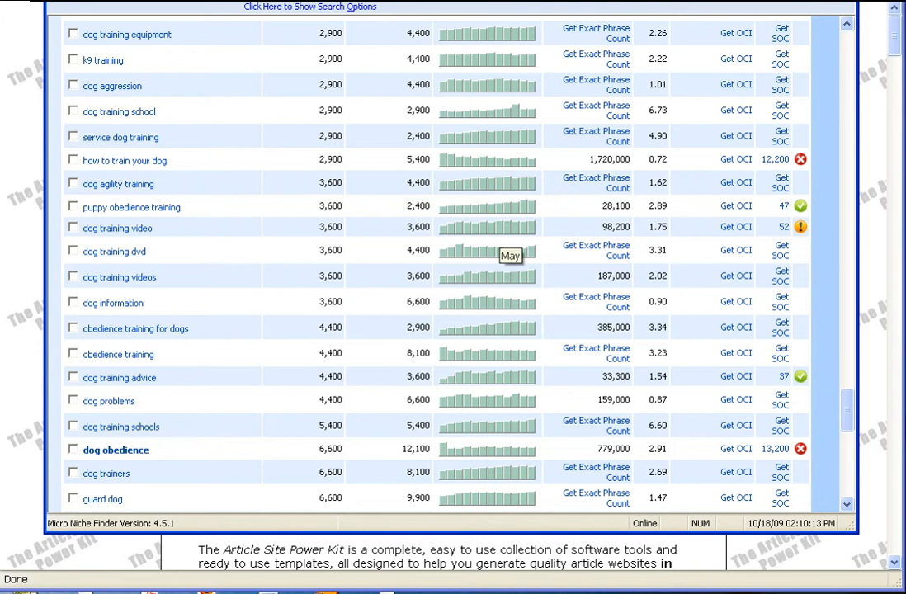
click(798, 2)
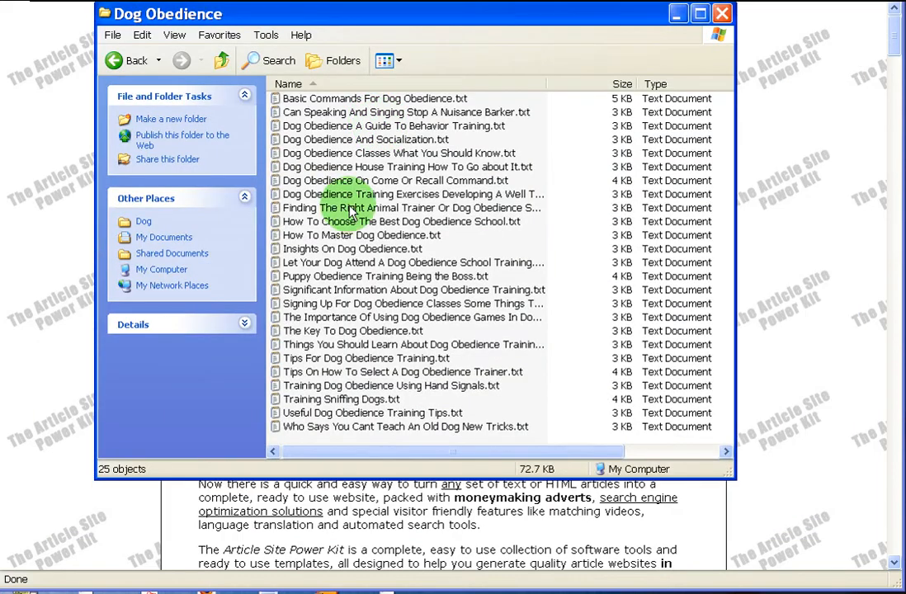
- Select the Puppy Obedience Training Being the Boss article, then return to the Dog folder and preview header.jpg
double_click(295, 276)
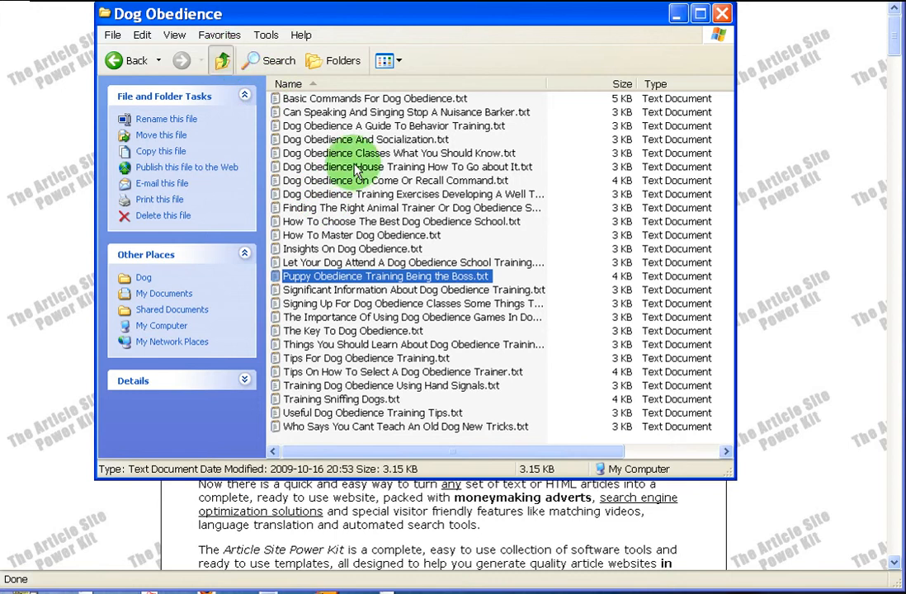
key(BackSpace)
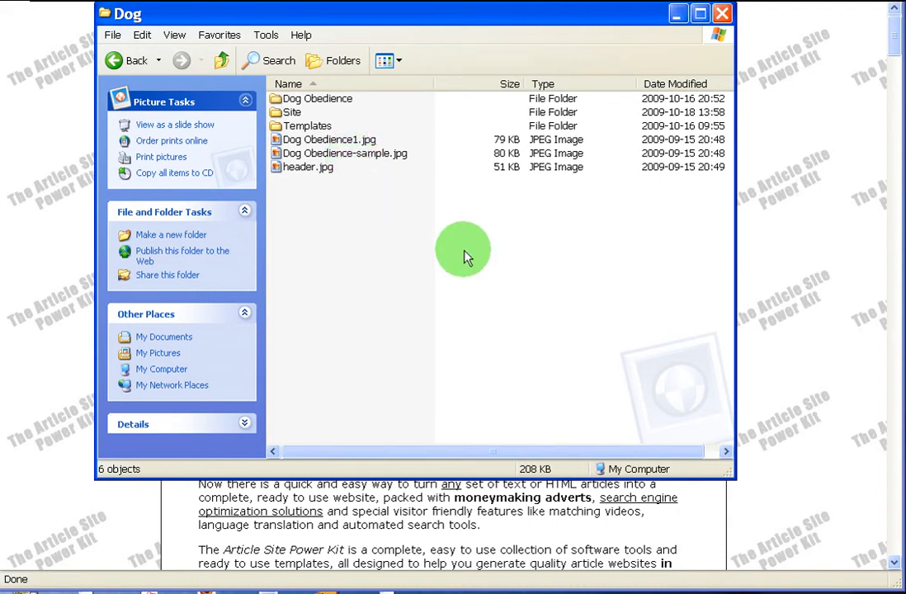
click(288, 116)
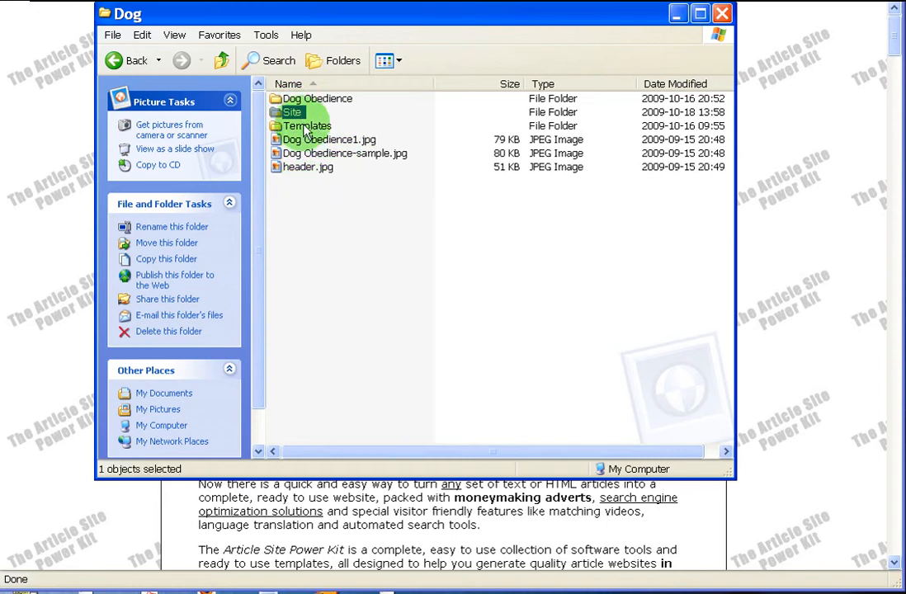
click(306, 168)
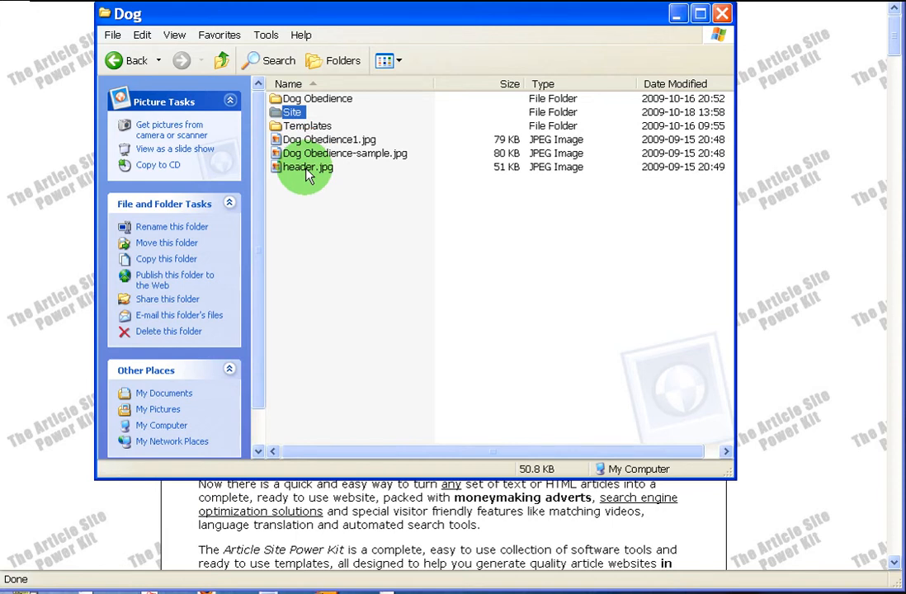
double_click(306, 169)
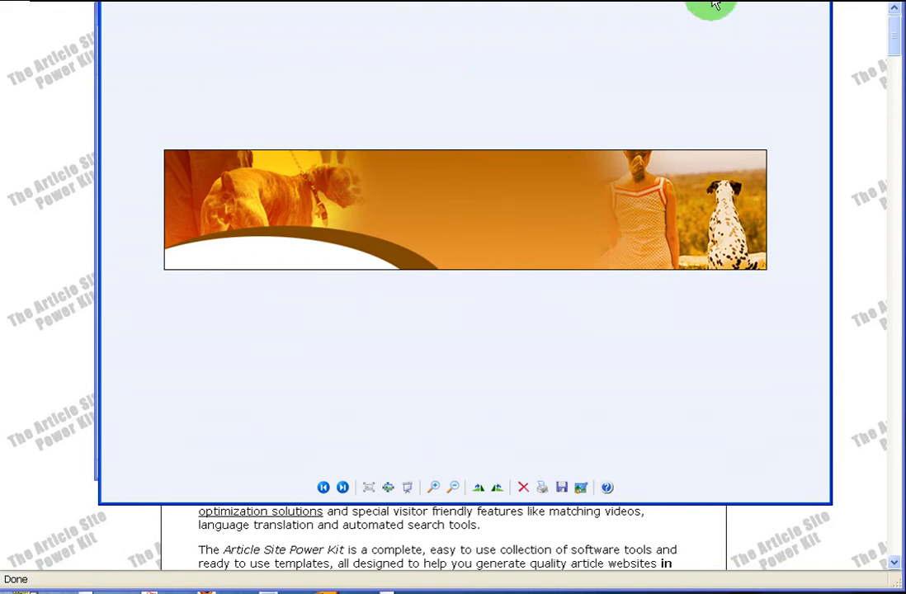
click(817, 1)
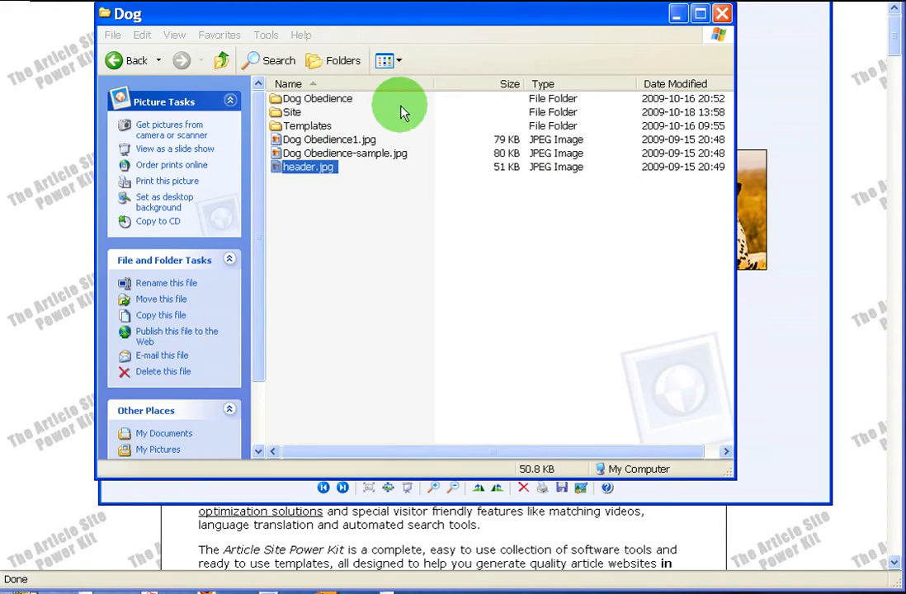
- Copy header.jpg into the Site folder and minimize the Dog folder window
right_click(322, 165)
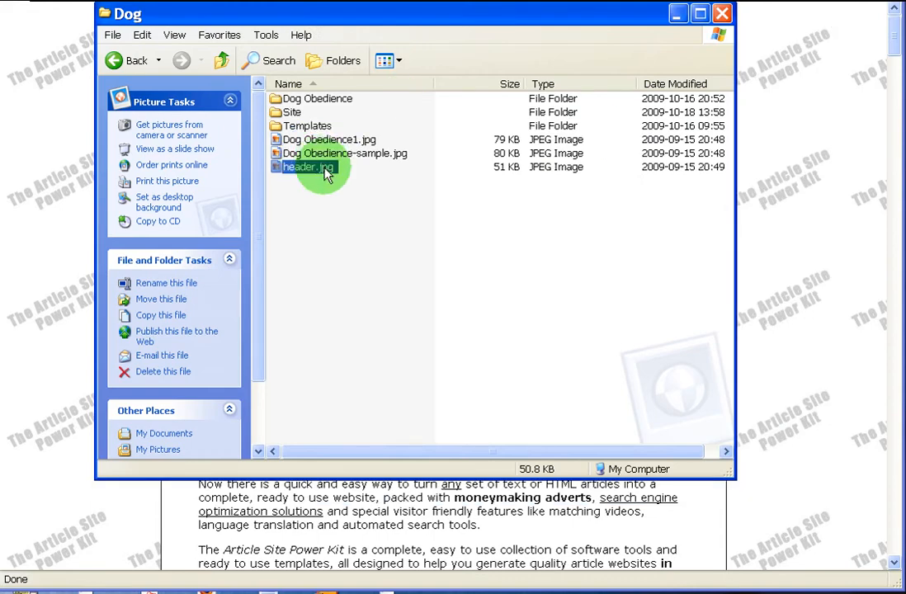
right_click(326, 170)
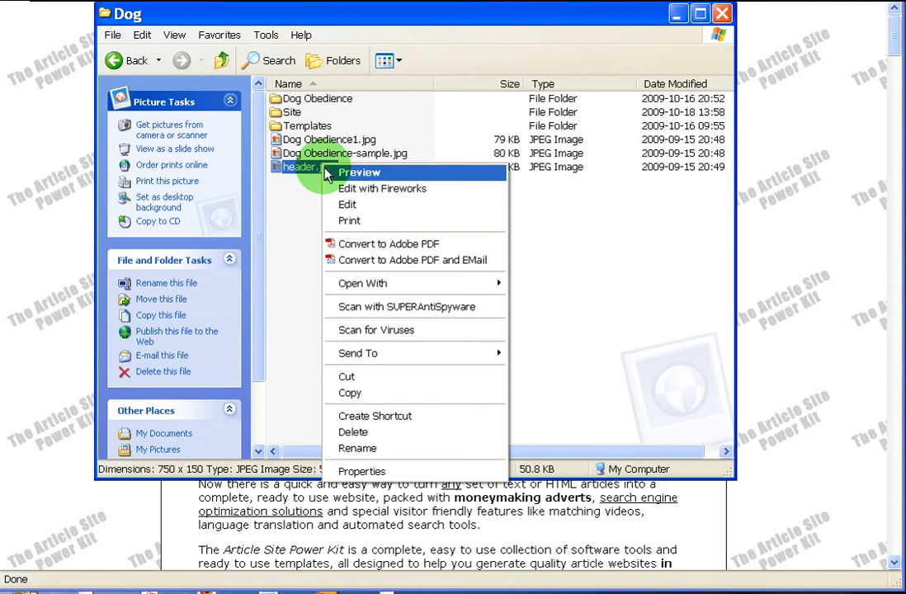
click(371, 395)
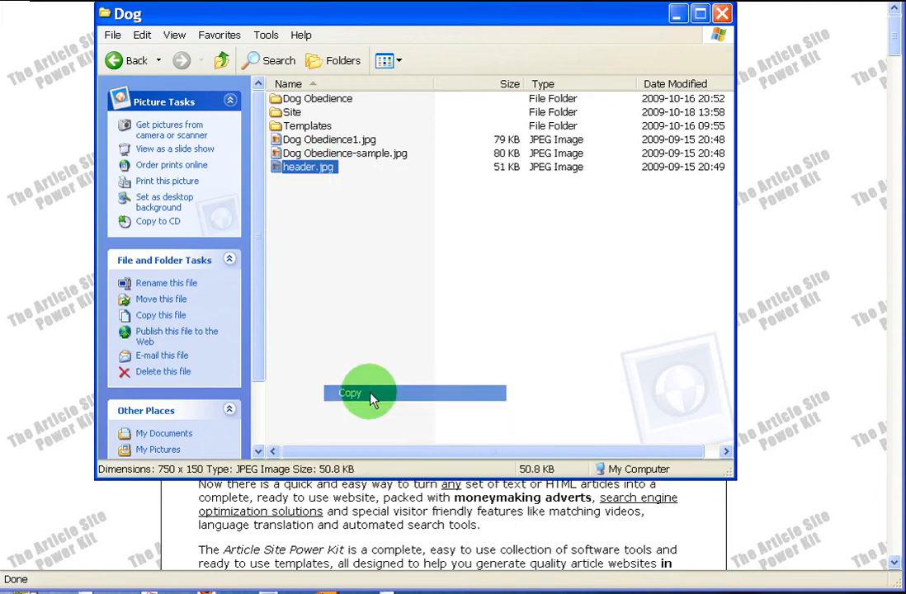
right_click(291, 115)
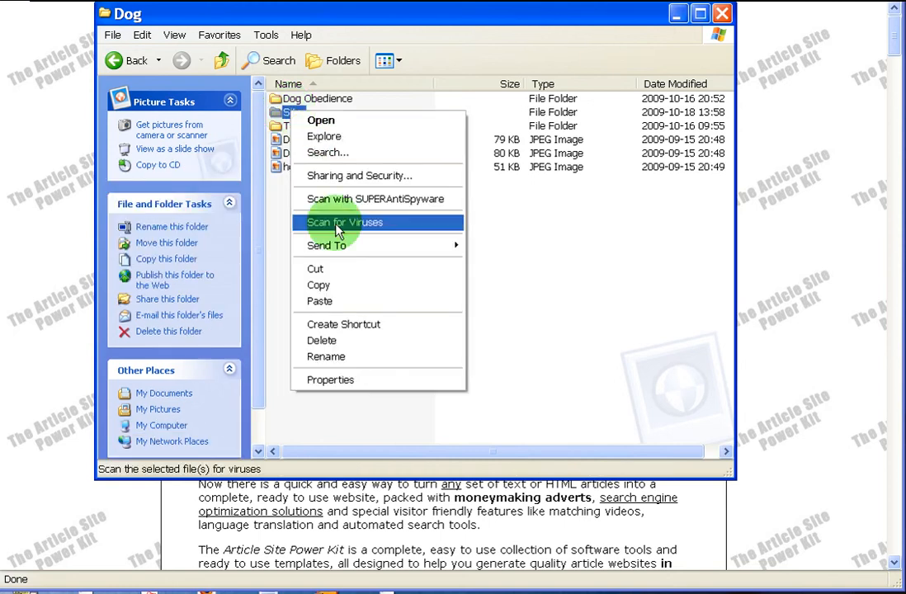
click(338, 305)
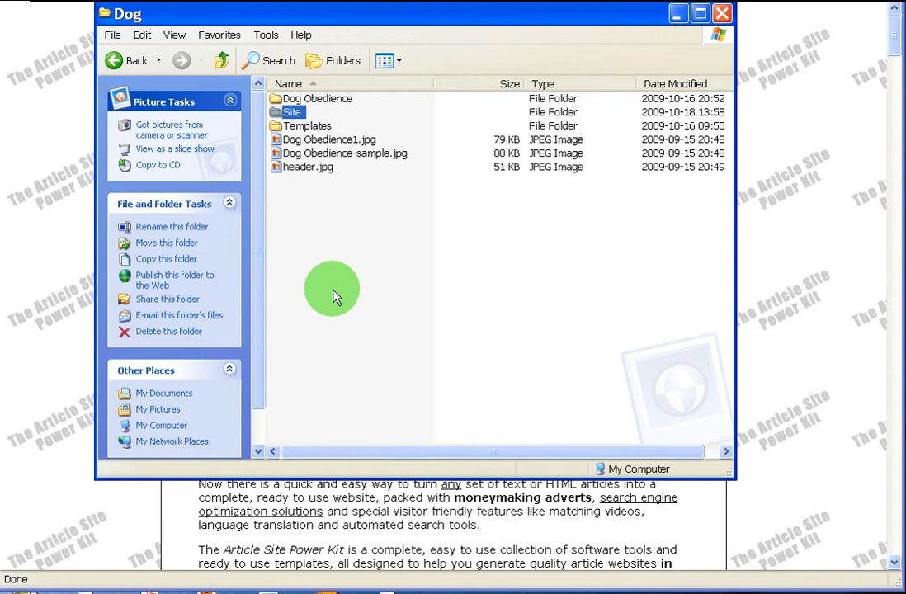
click(677, 15)
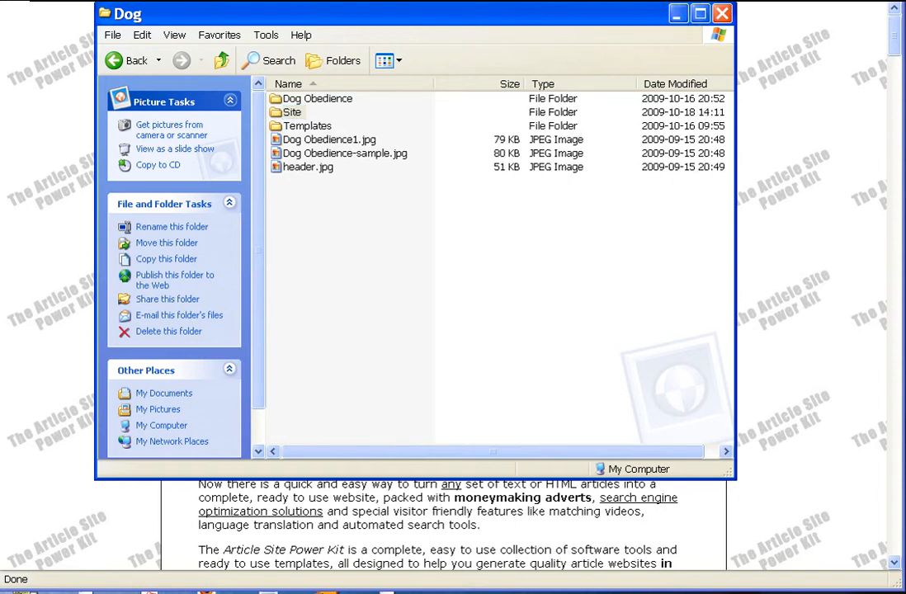
- Switch to Article Site Builder and review the website URL and the Clickbank search text
key(alt+Tab)
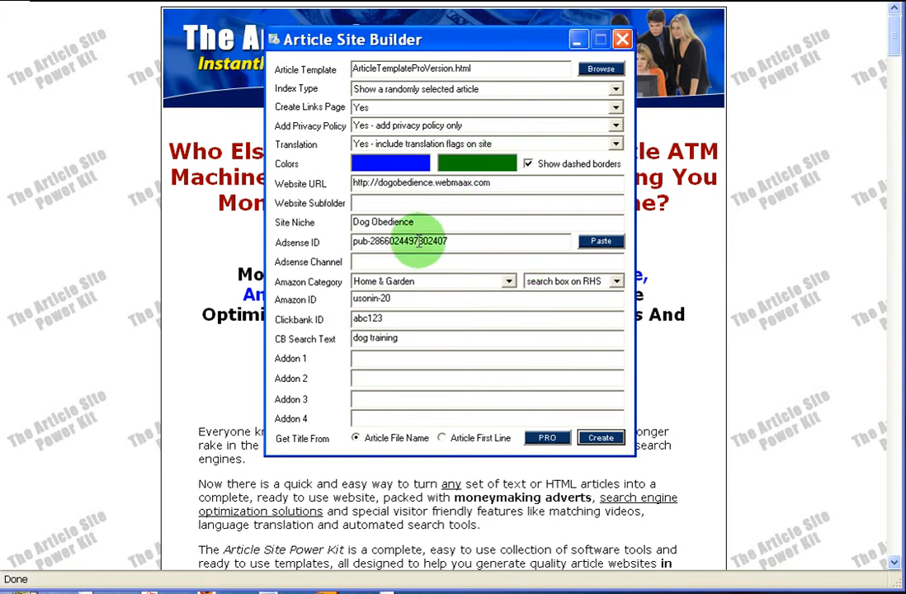
drag(441, 182, 378, 183)
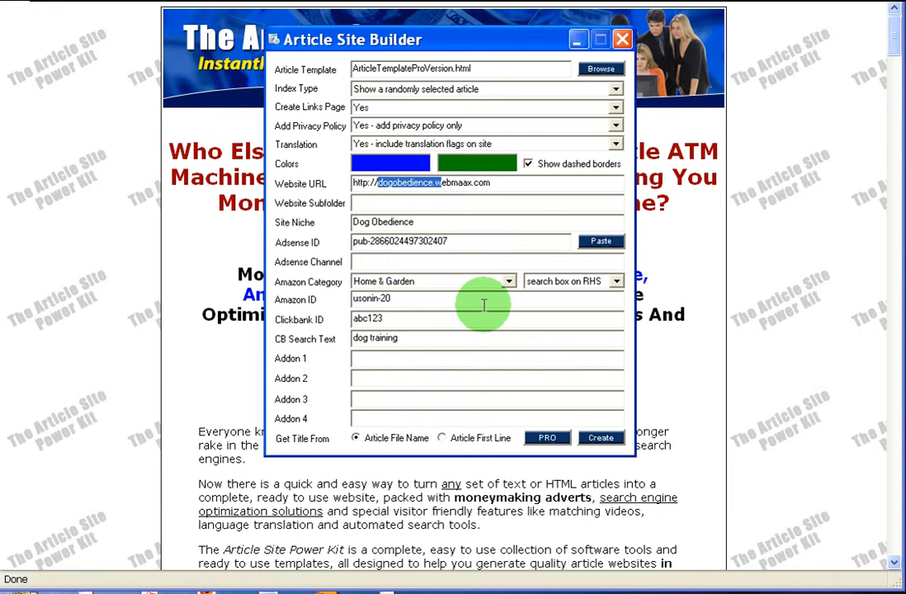
click(426, 183)
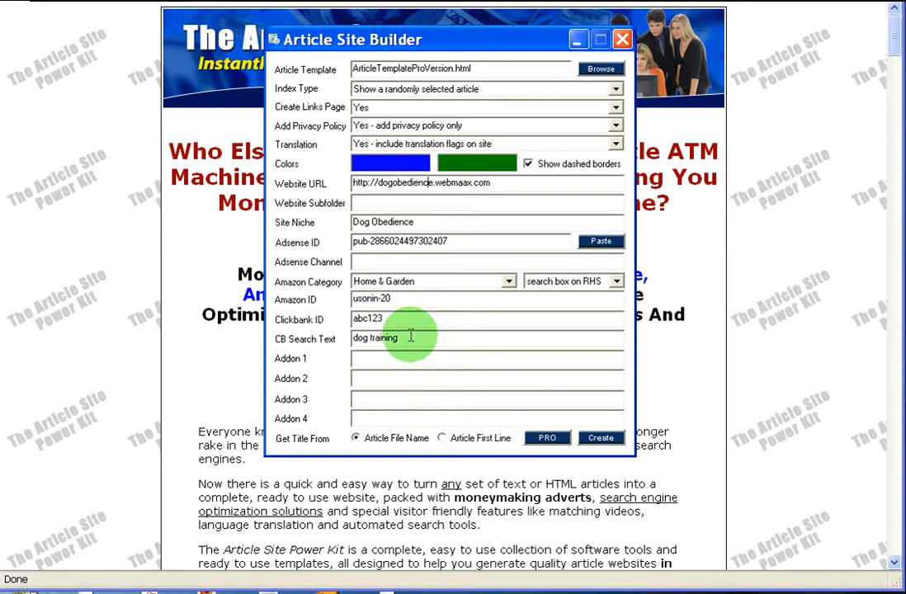
drag(404, 338, 348, 342)
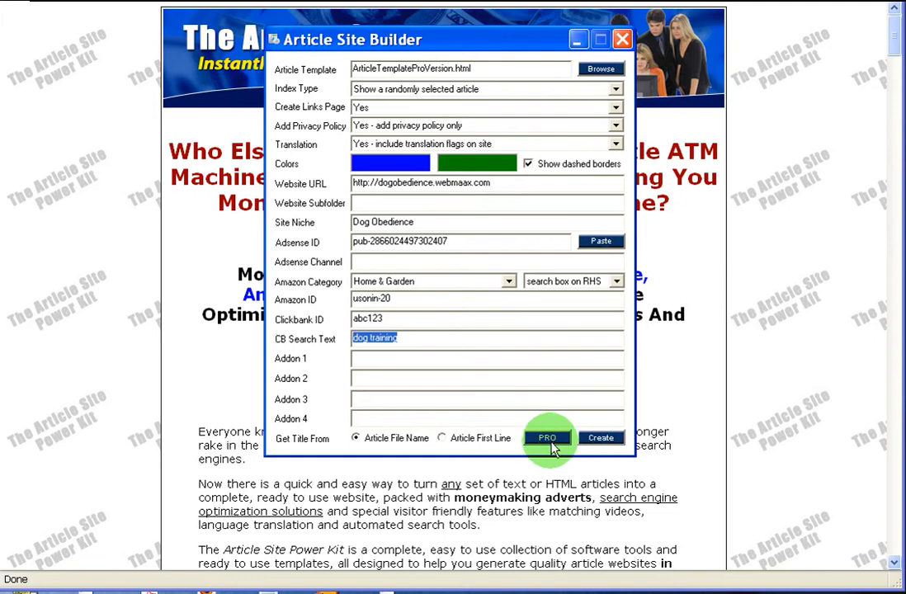
- Generate the article web pages into the Site folder, choosing Basic Commands For Dog Obedience.txt as the source article, and close Article Site Builder
click(601, 440)
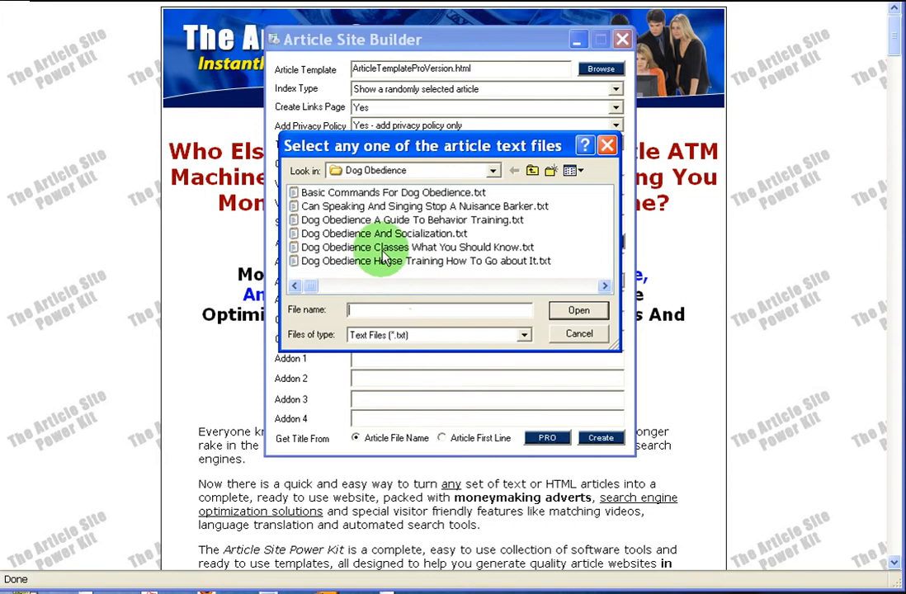
click(326, 191)
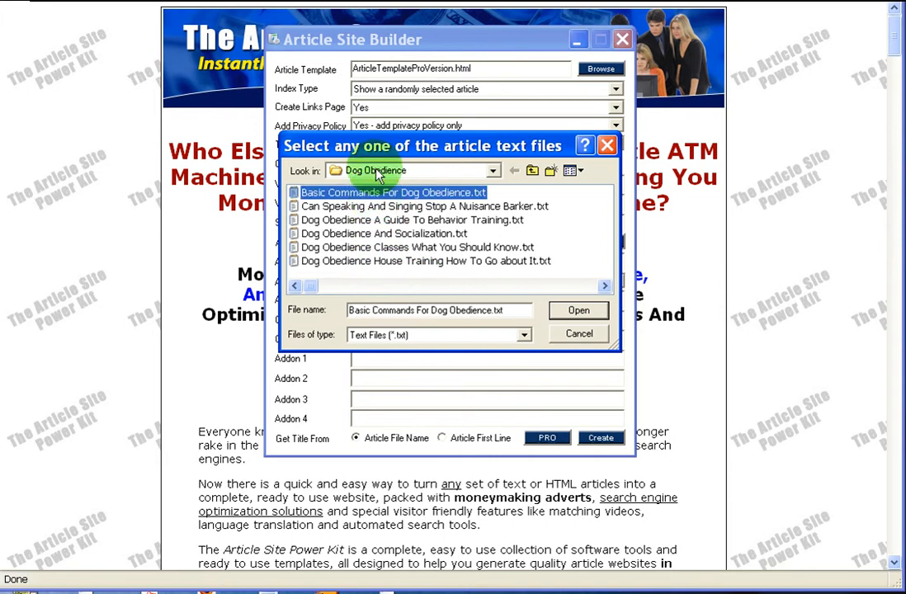
click(528, 310)
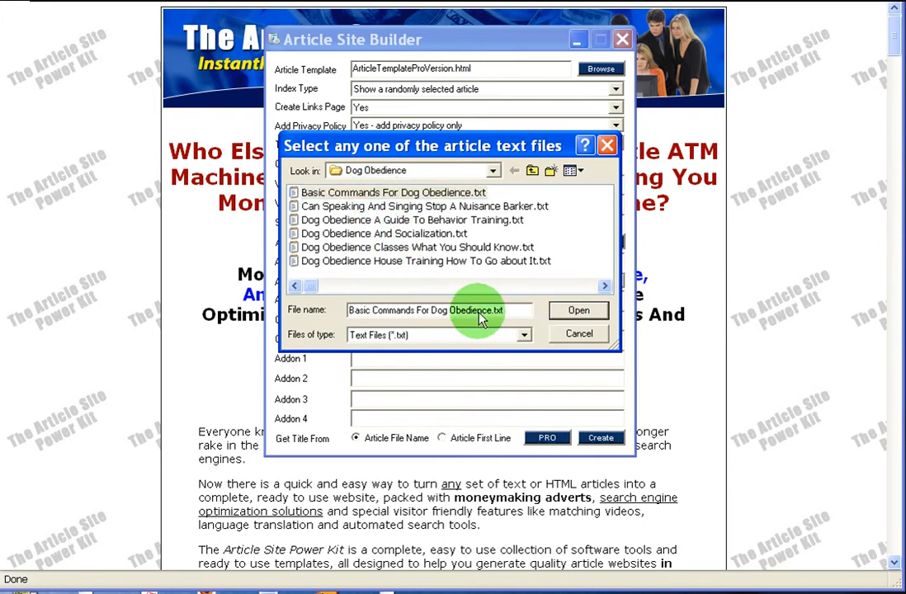
key(Return)
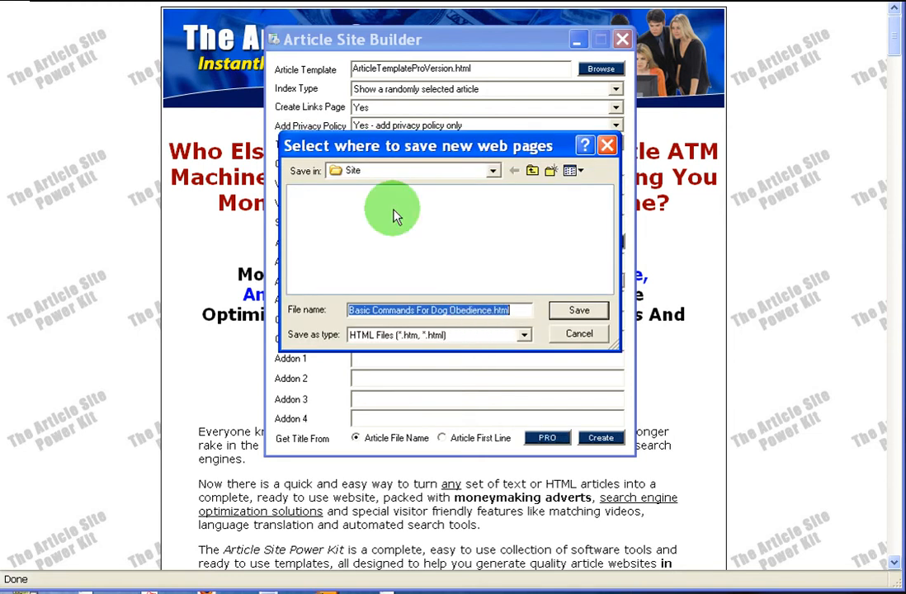
click(576, 306)
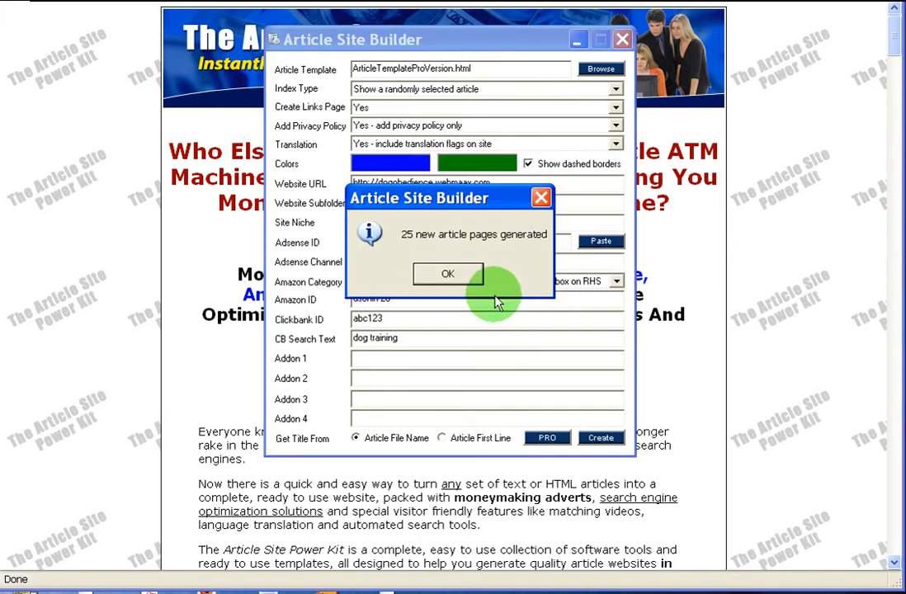
click(431, 273)
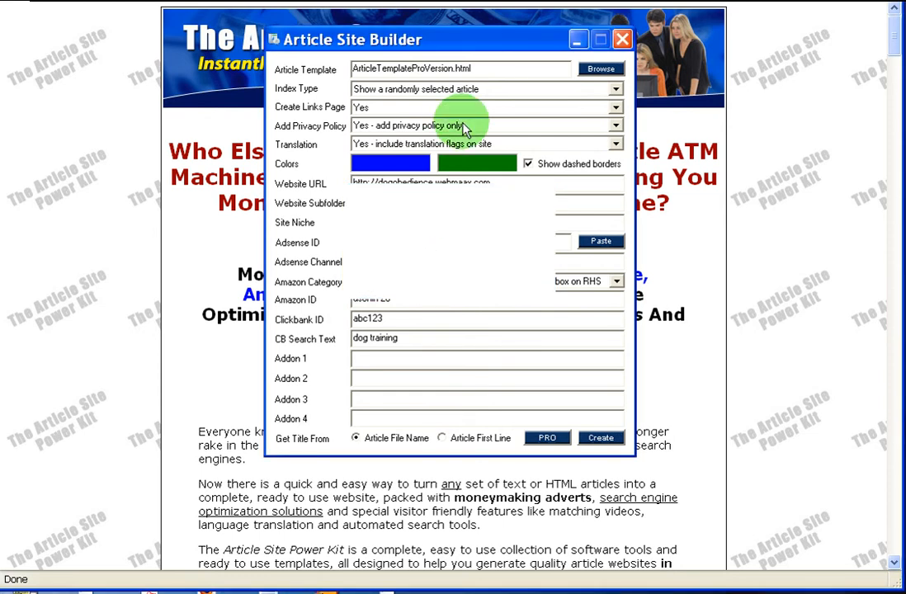
click(622, 39)
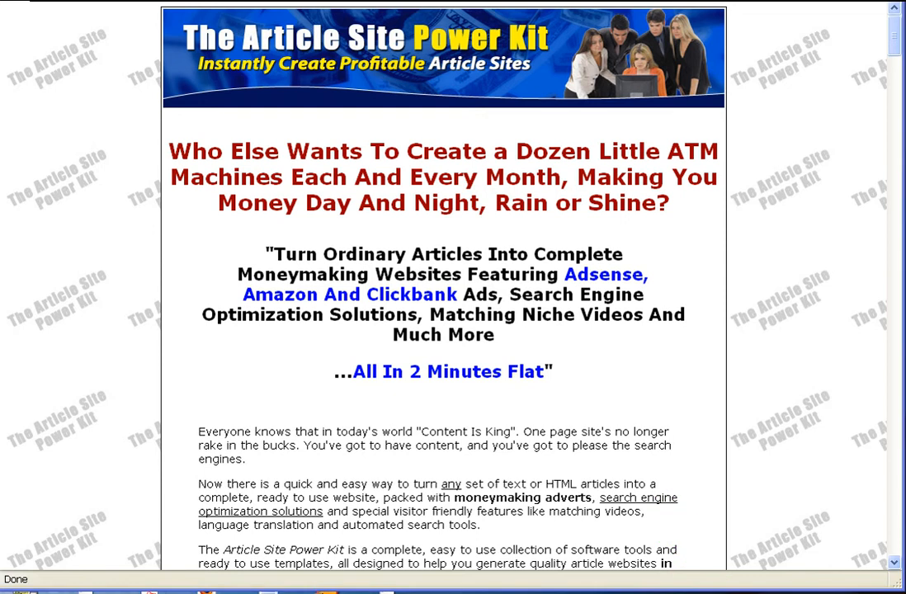
- Switch to Core FTP LE, check that the remote path is /public_html/dogobedience/, and open the local Site folder
click(208, 592)
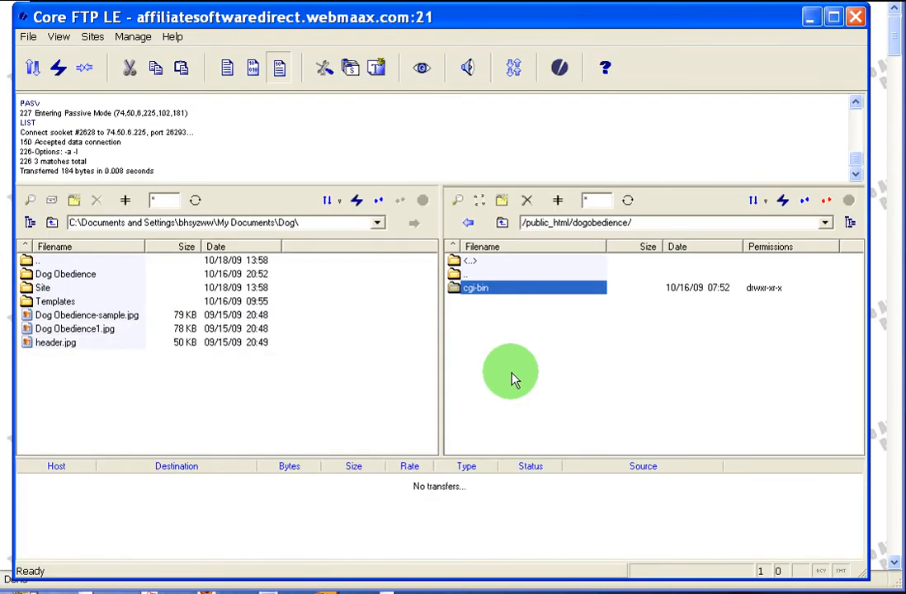
click(636, 229)
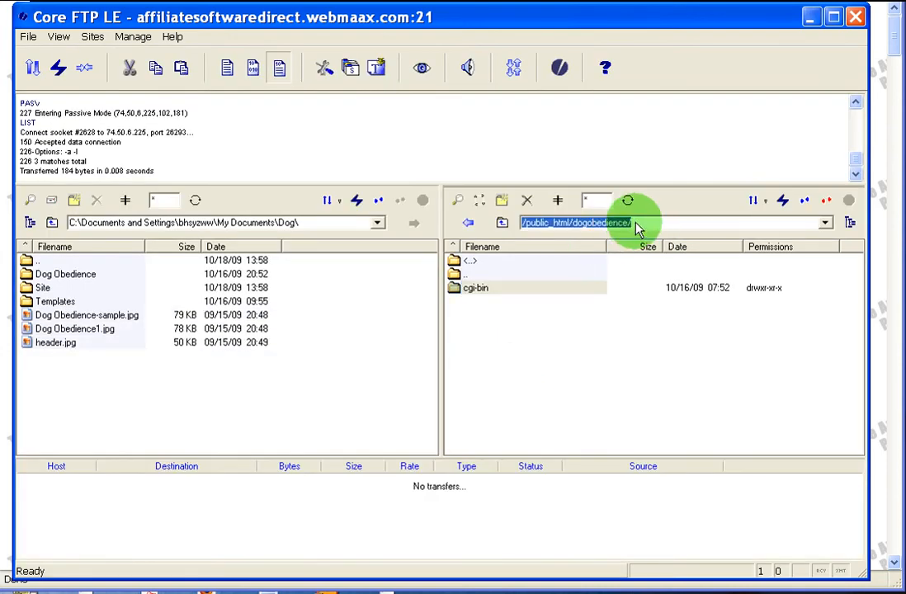
click(636, 228)
click(568, 312)
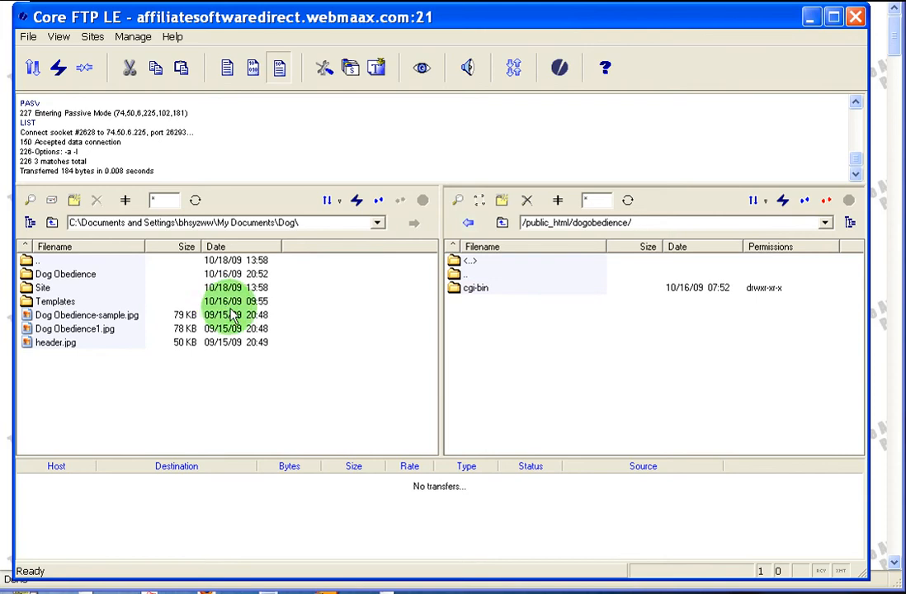
double_click(41, 289)
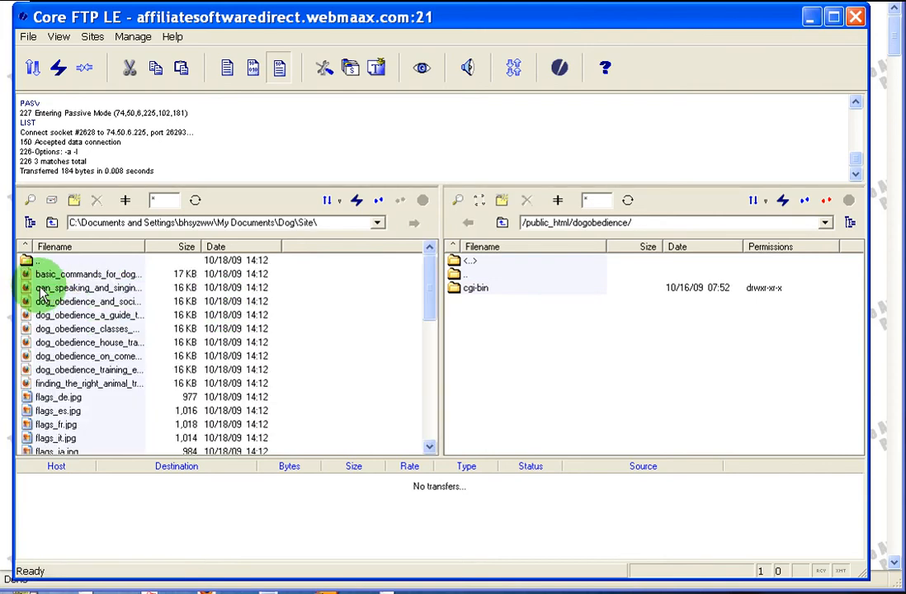
- Upload all files of the local Site folder to /public_html/dogobedience/ and close Core FTP LE
click(63, 275)
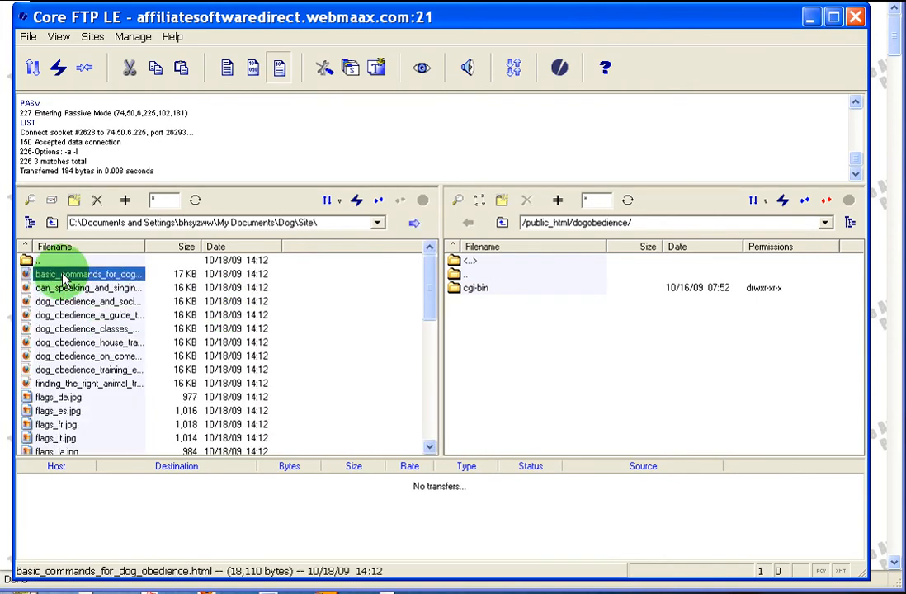
key(shift+End)
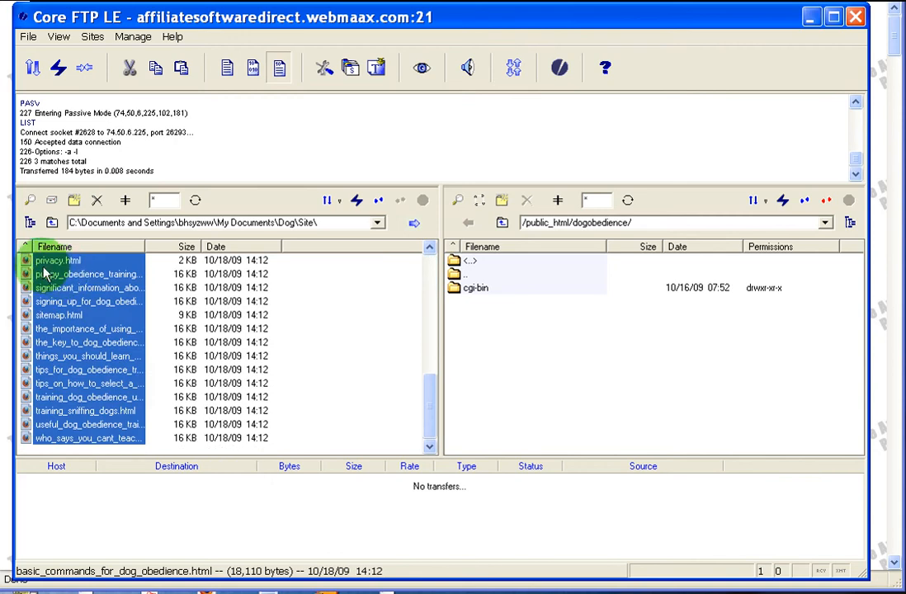
click(412, 225)
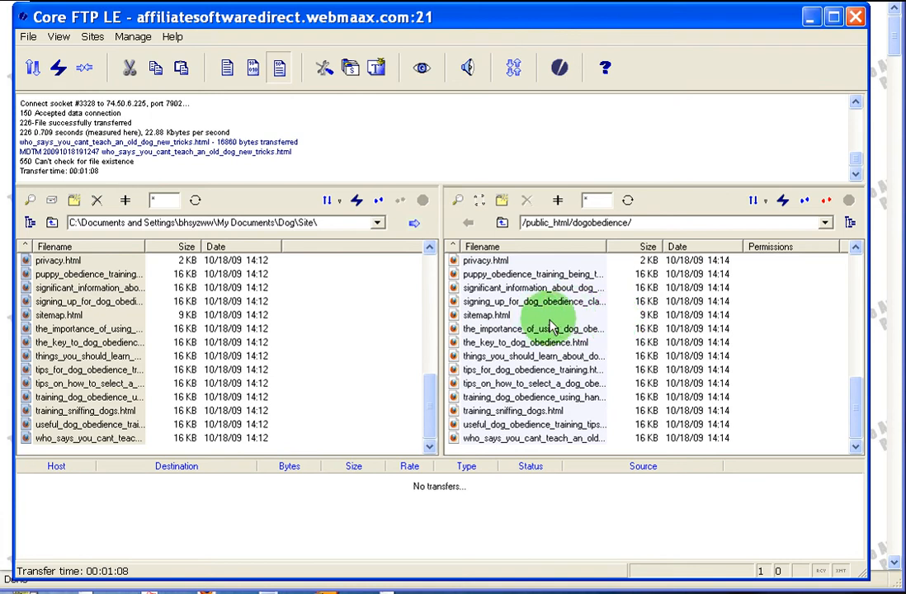
click(854, 14)
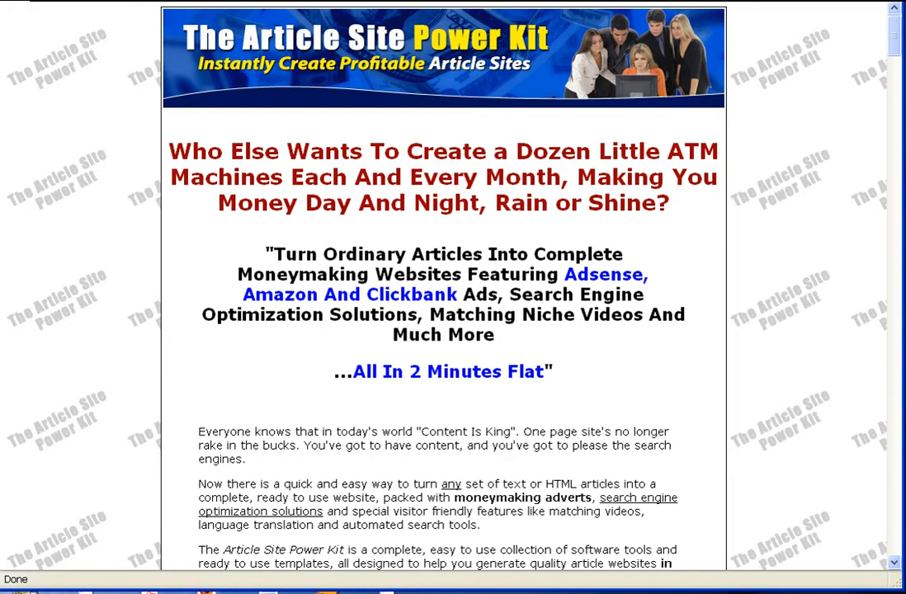
- Open the published dog obedience site in the browser and examine its article, ads, Amazon products, videos and More Articles section
text(dog)
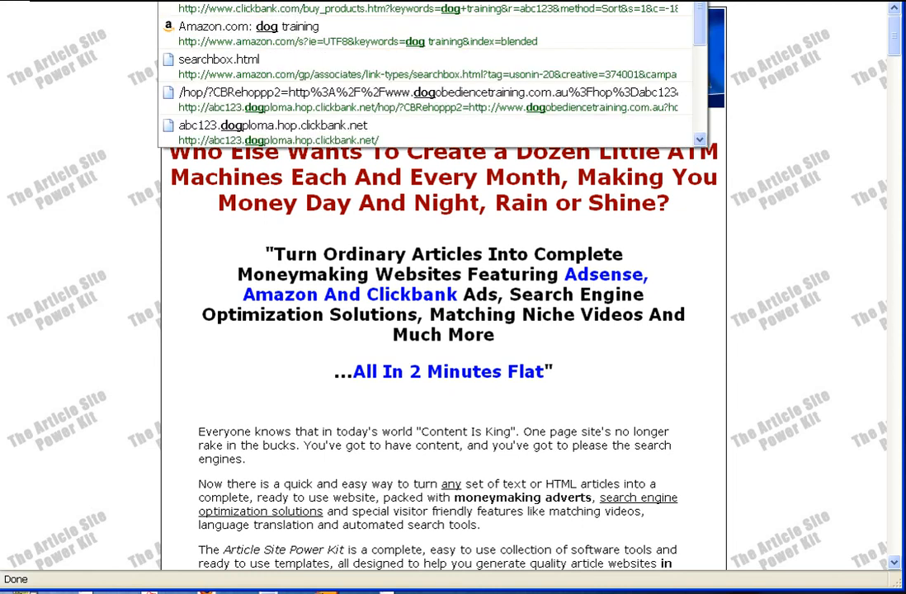
click(428, 74)
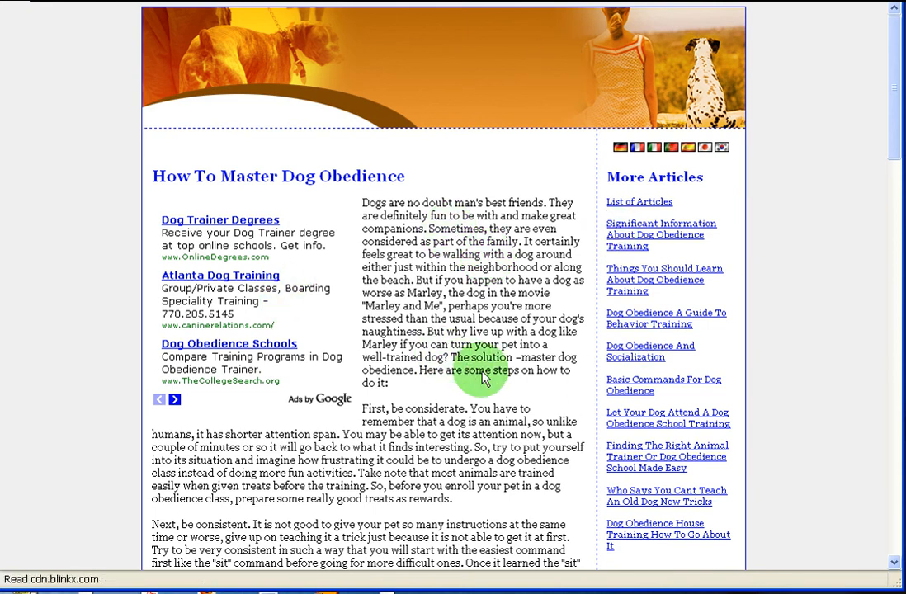
scroll(519, 389, down, 3)
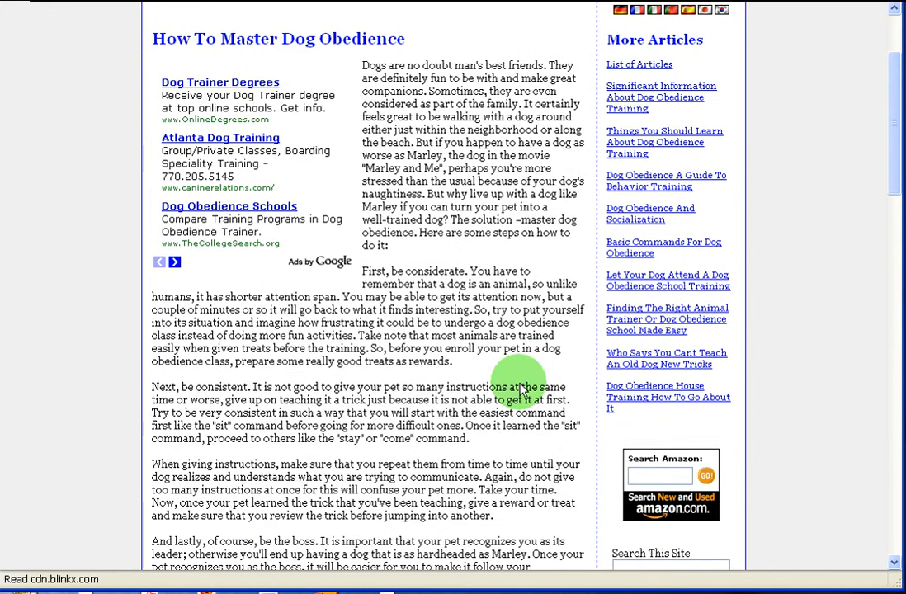
scroll(520, 390, down, 3)
scroll(520, 387, down, 4)
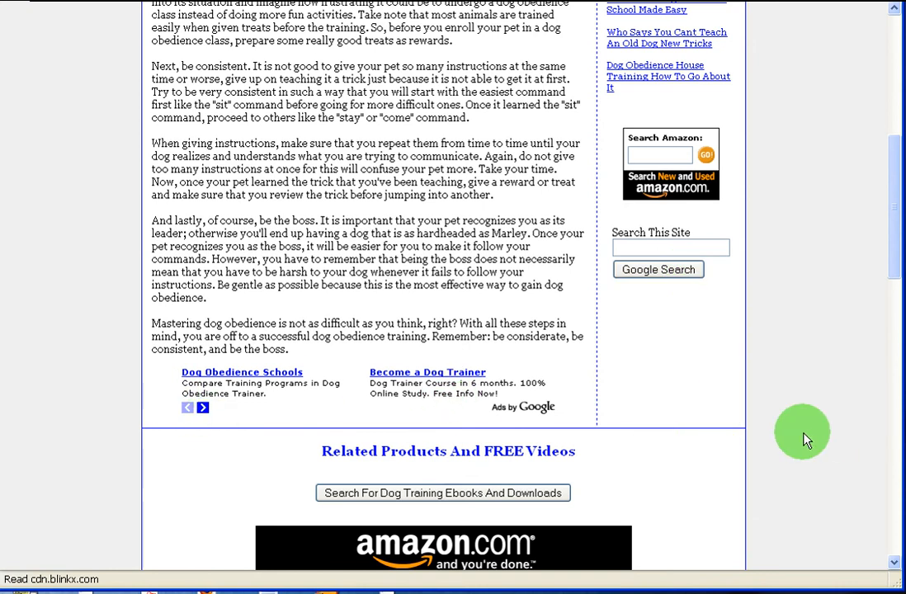
scroll(805, 437, down, 5)
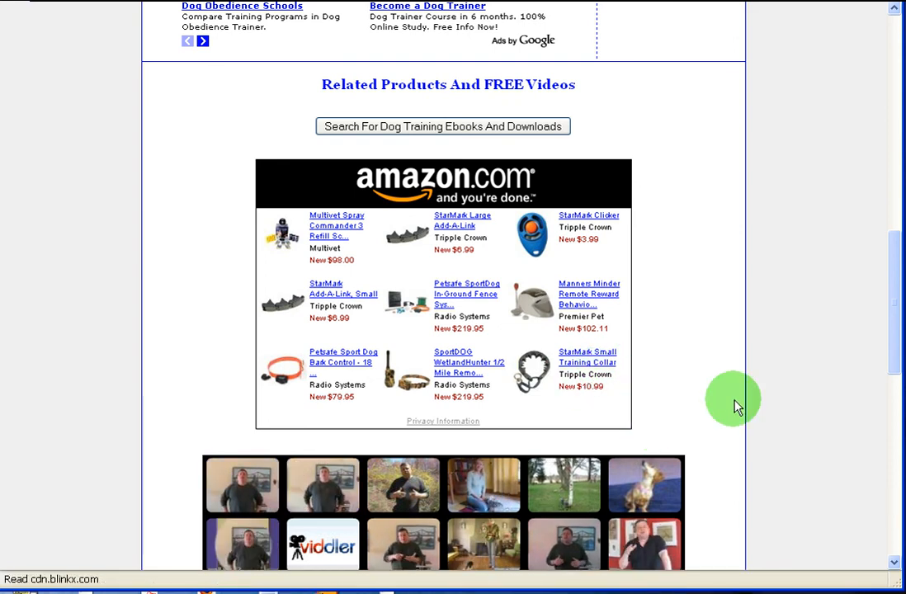
scroll(505, 492, down, 3)
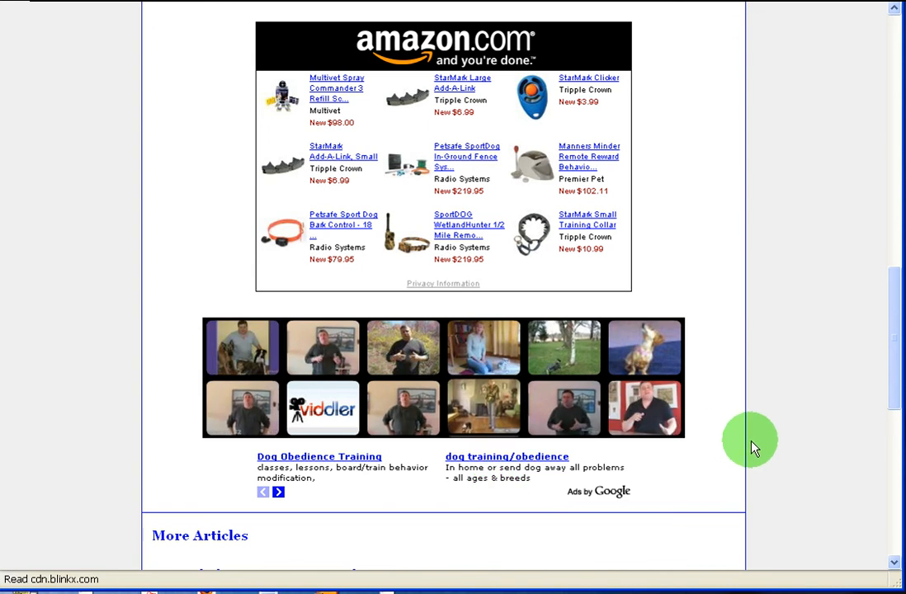
scroll(790, 438, down, 1)
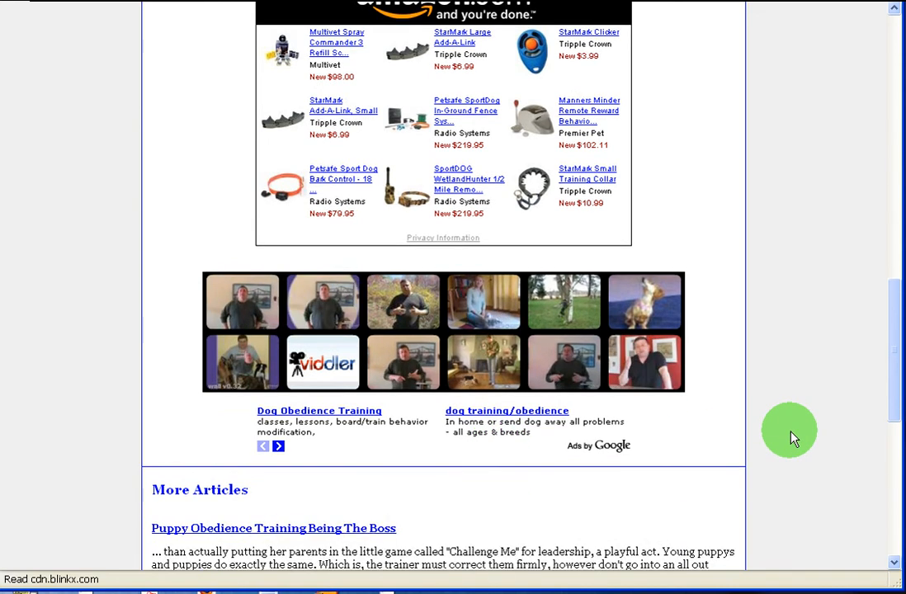
scroll(791, 437, down, 7)
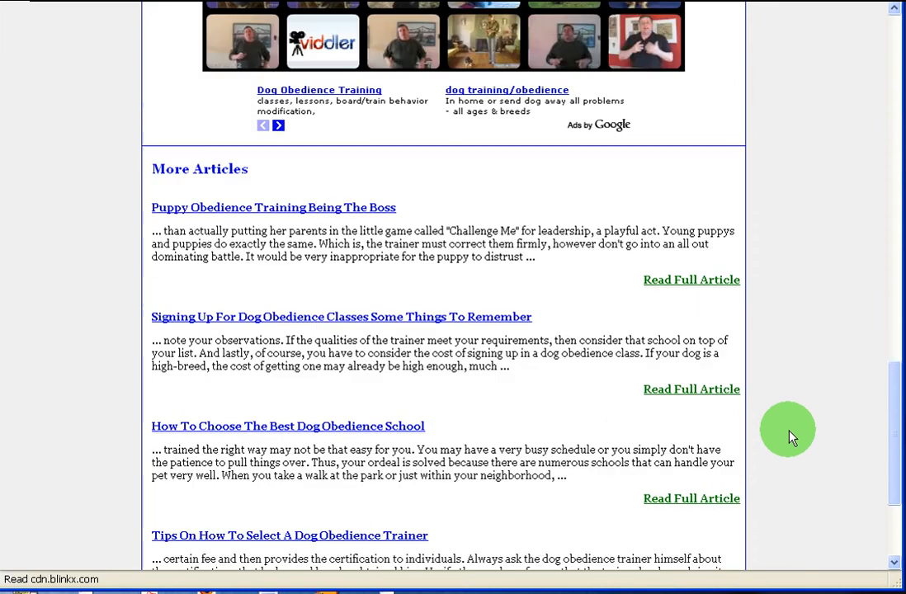
- Check the site's dog training ebook search by opening the Dr. Dogs product from the ClickBank results, and return to the site
scroll(790, 438, up, 10)
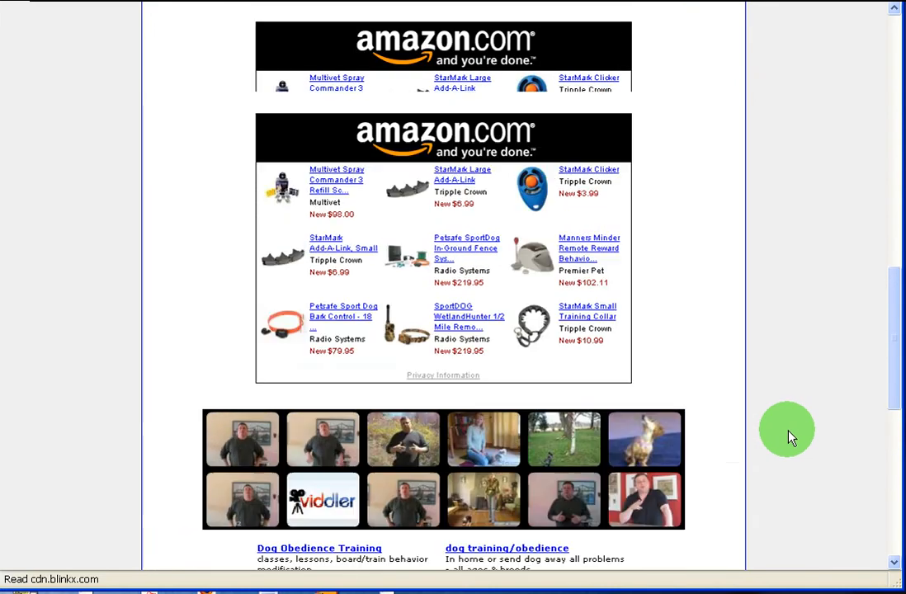
scroll(791, 437, up, 3)
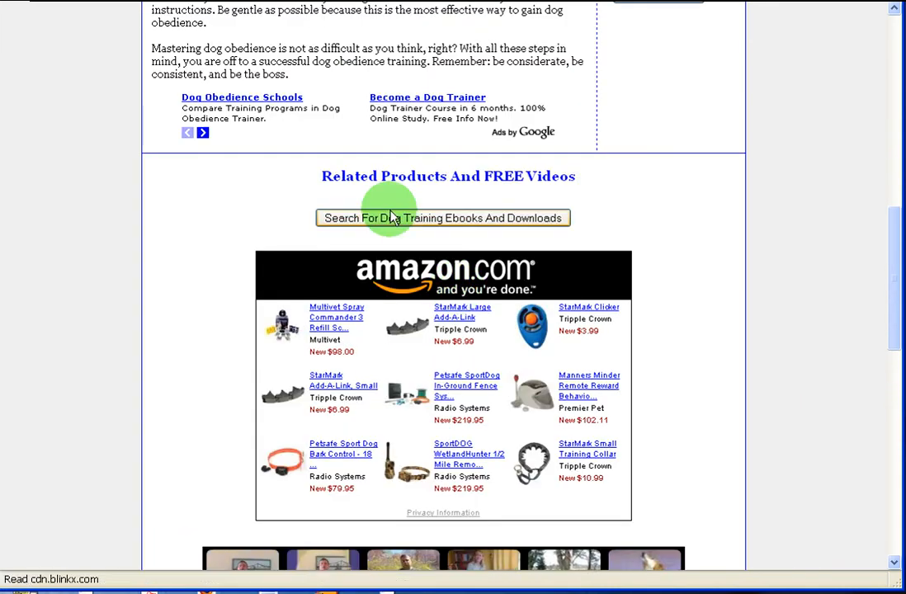
click(410, 221)
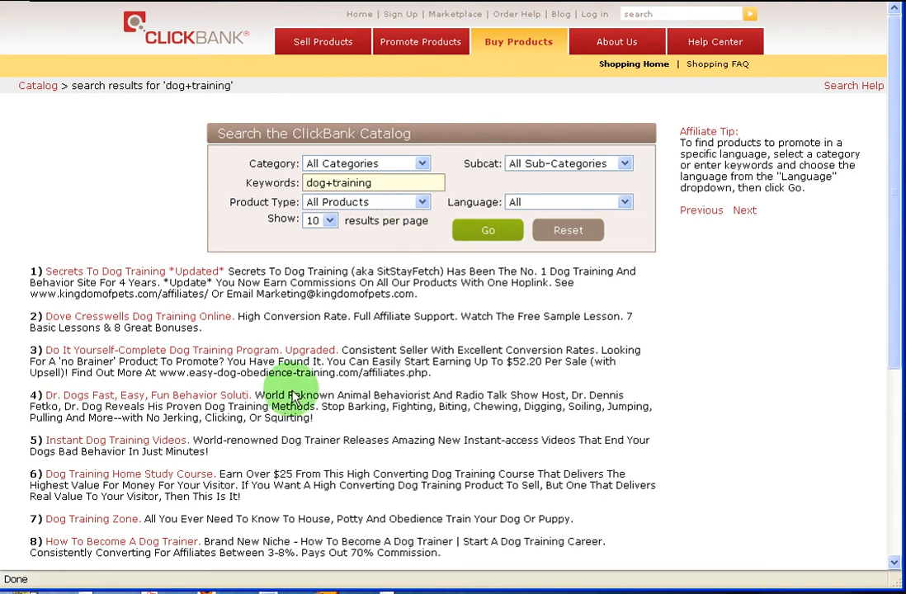
click(79, 395)
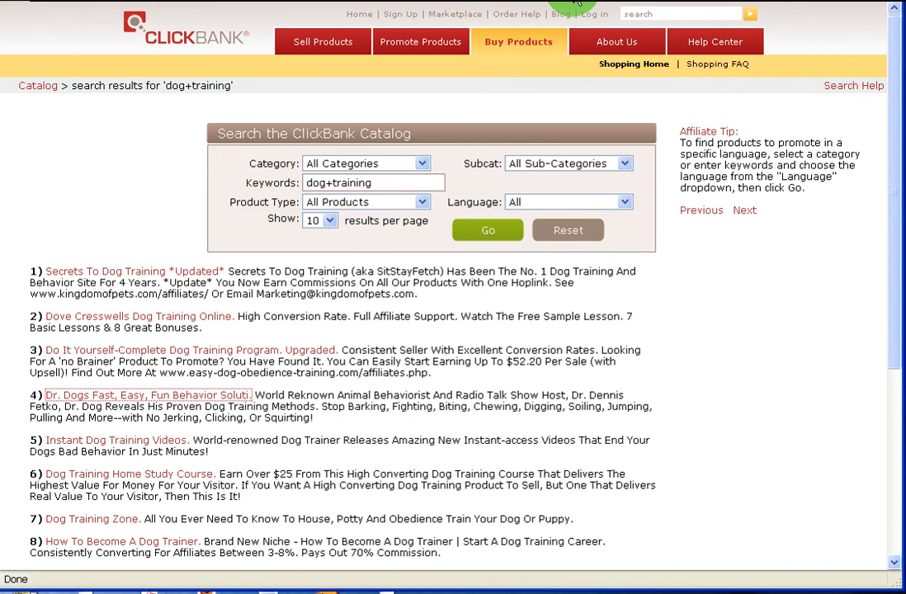
click(576, 2)
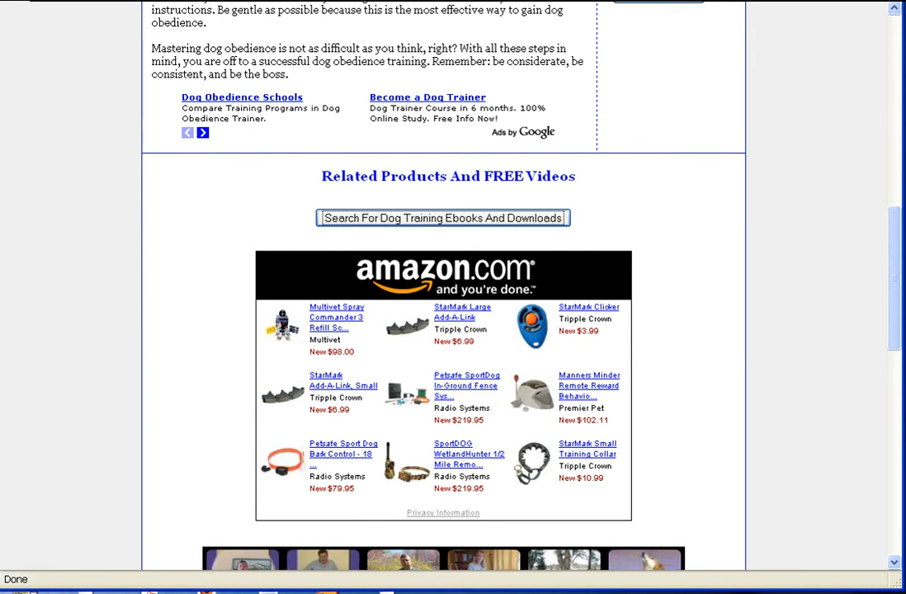
right_click(900, 588)
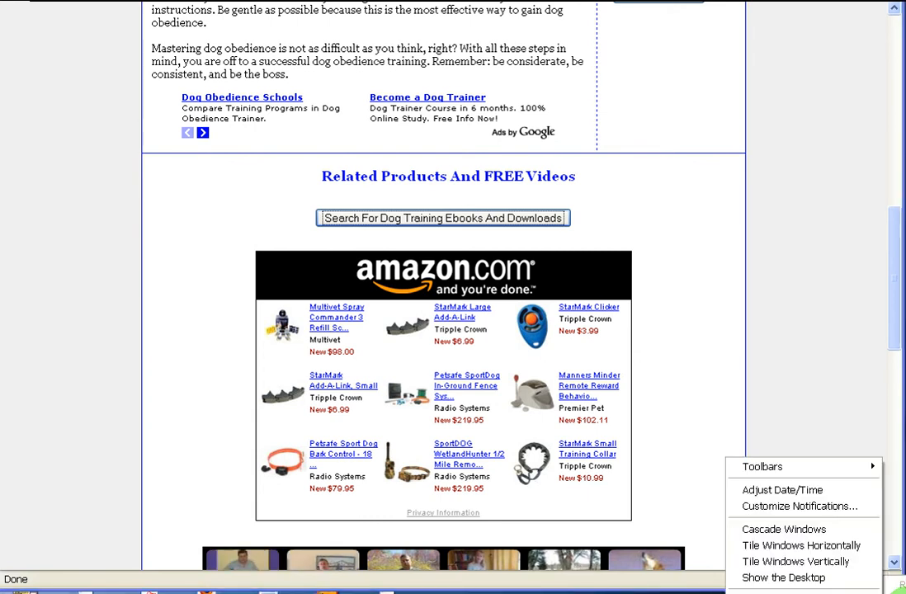